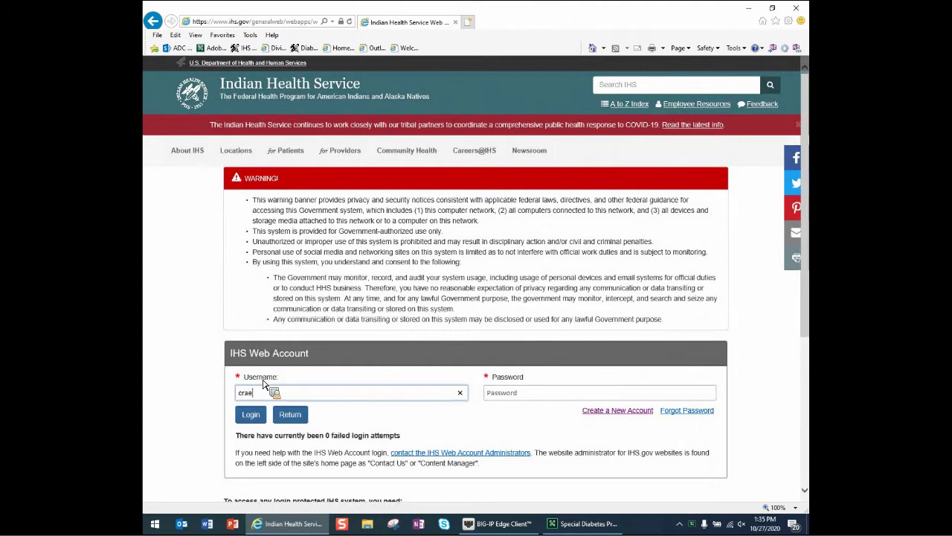
Step: Sign in to the IHS Web Account with the username and the account password
key("Tab")
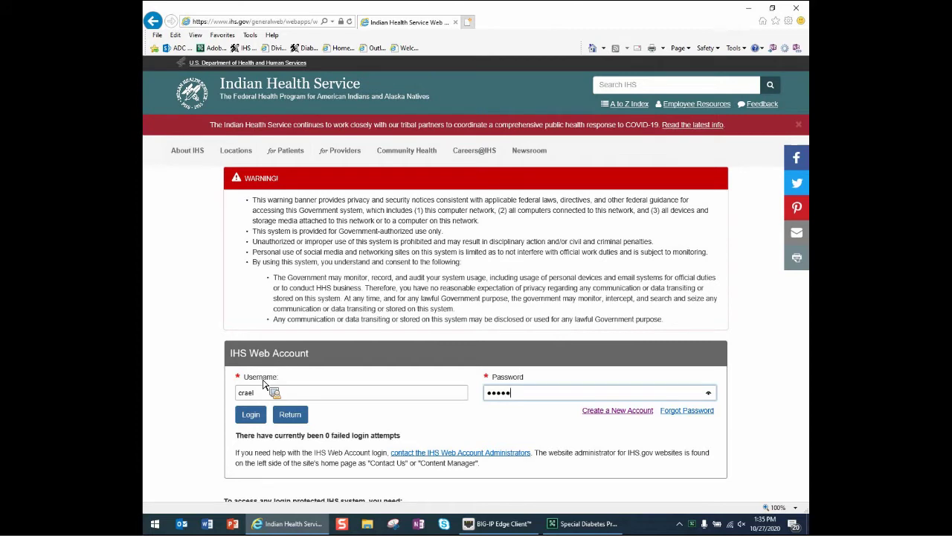
type("••")
key("Return")
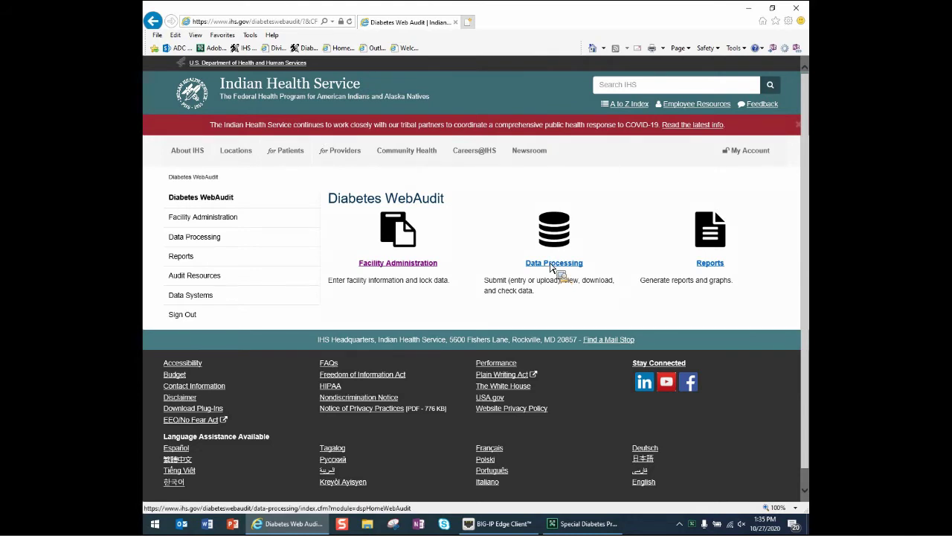
Step: Open the Upload Data page under Data Processing and choose Interim Audit as the audit type
left_click(503, 287)
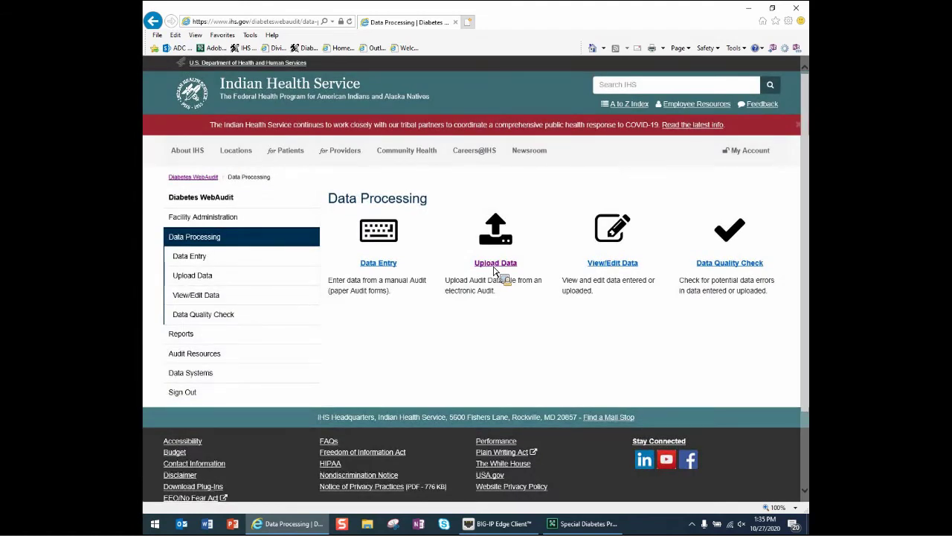
left_click(489, 274)
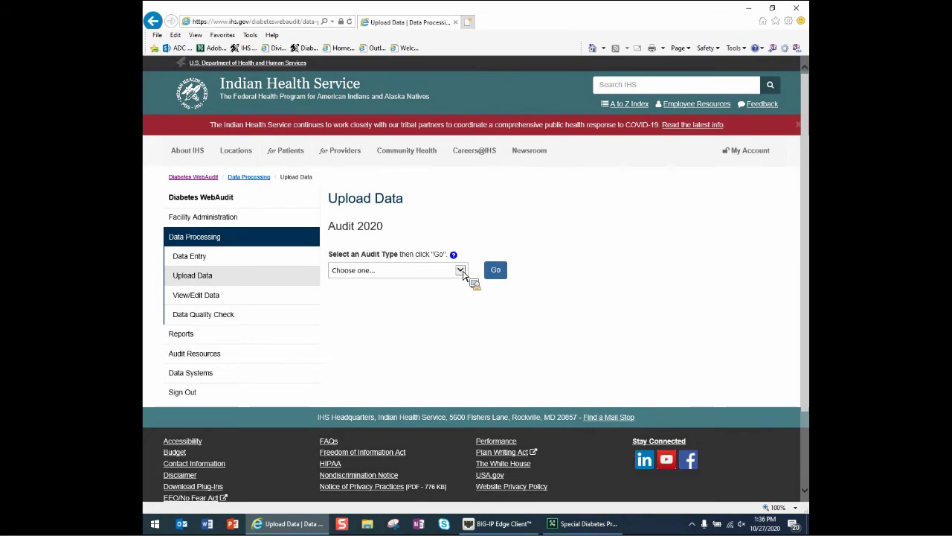
left_click(461, 271)
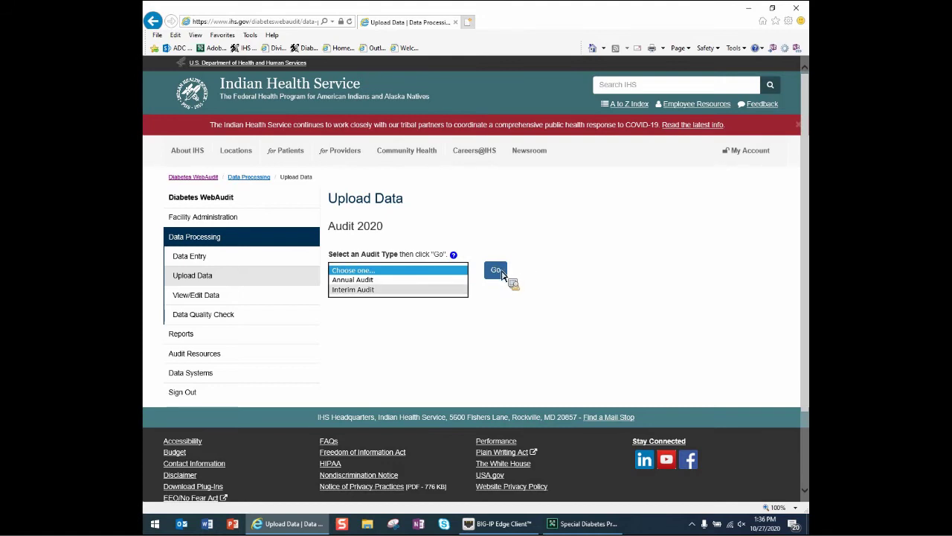
key("Down")
key("Down")
key("Return")
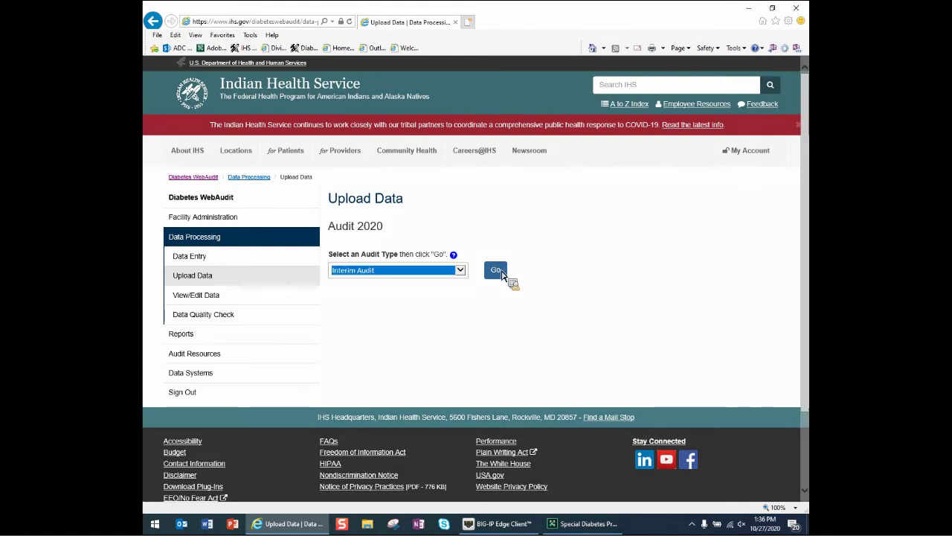
left_click(502, 274)
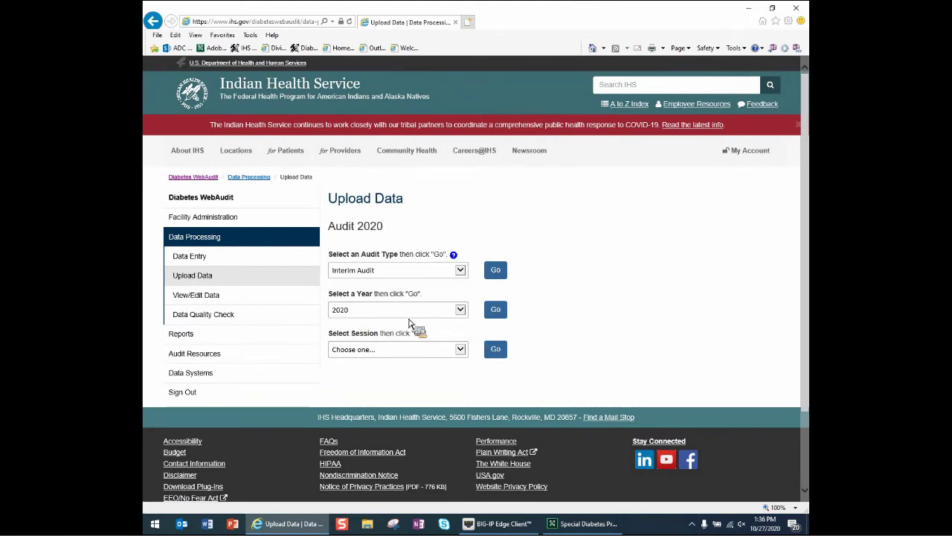
Step: Select 2020 as the audit year and choose to add a new session
left_click(458, 313)
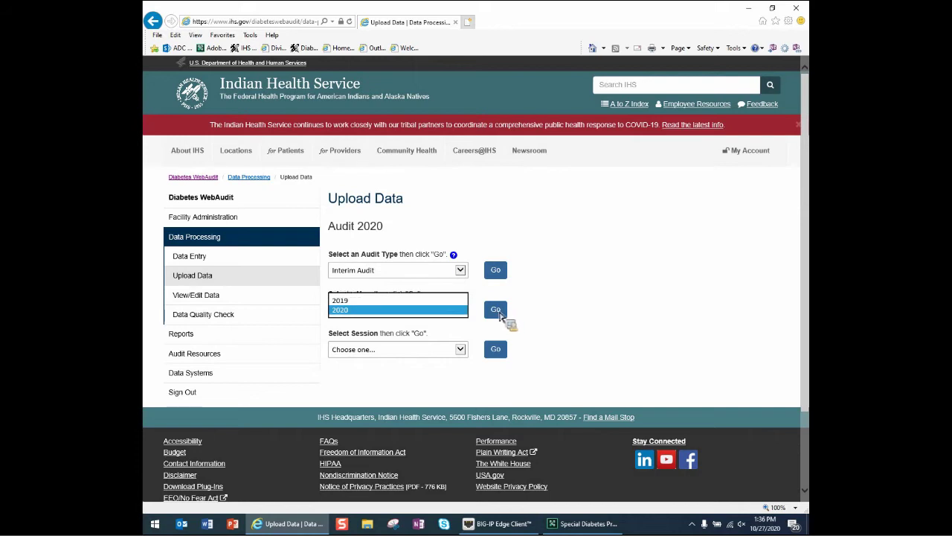
left_click(500, 312)
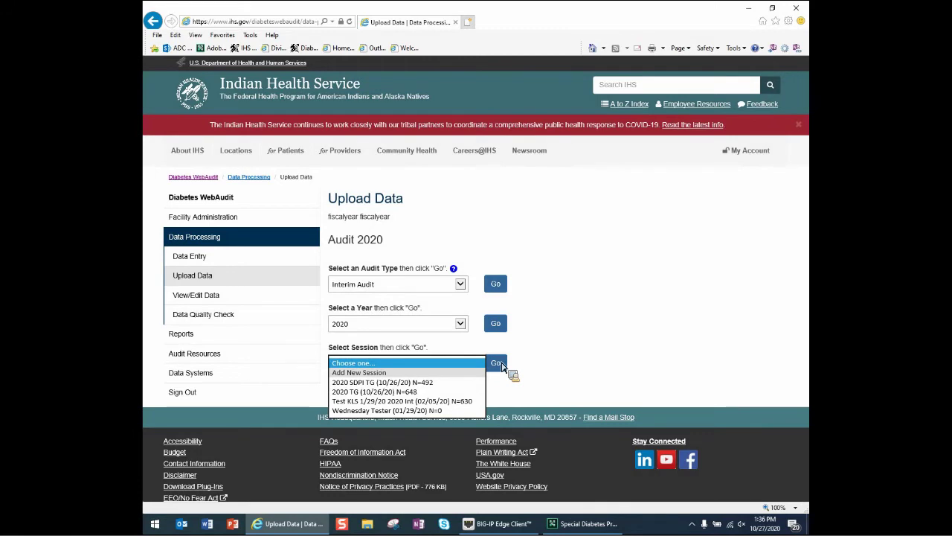
key("Down")
key("Return")
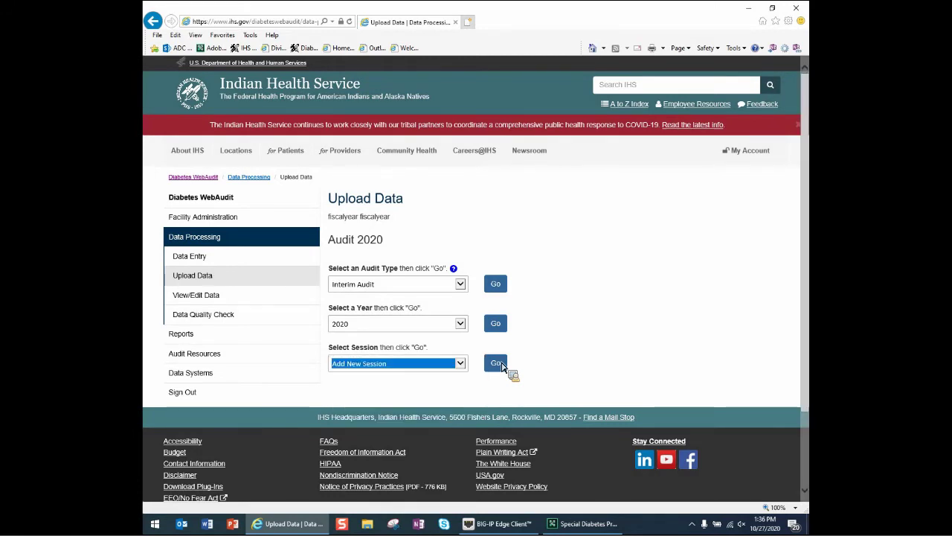
key("Tab")
key("Return")
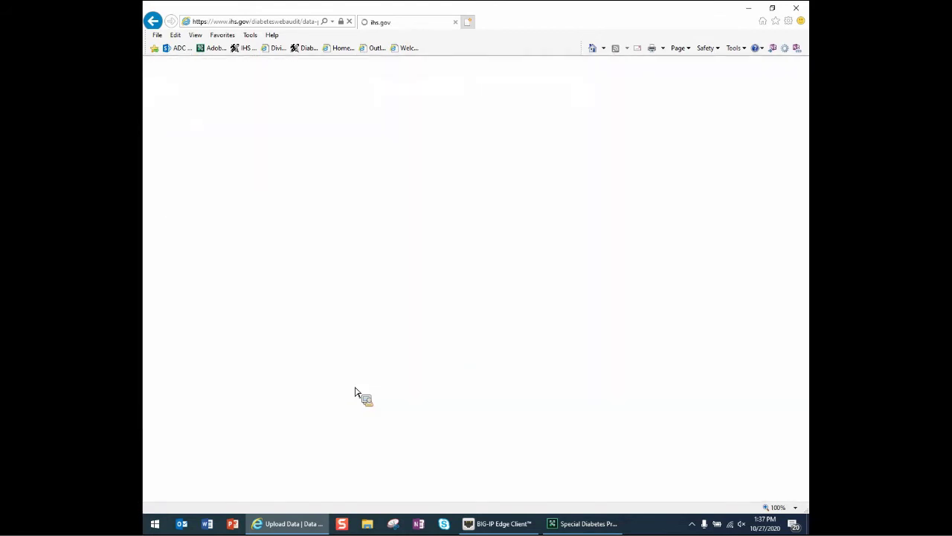
Step: Name the new Interim Audit session "2020 TG SDPI" and submit the name
left_click(355, 392)
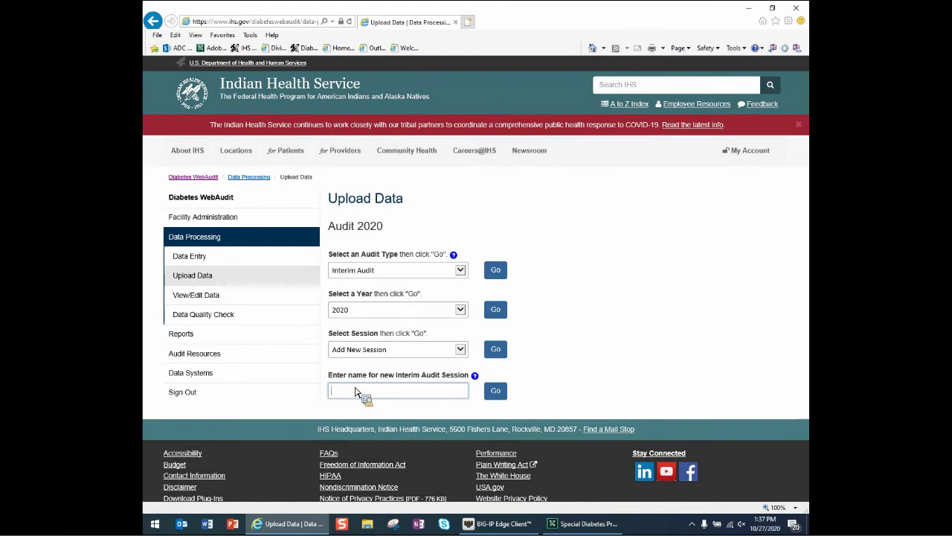
type("2020 te")
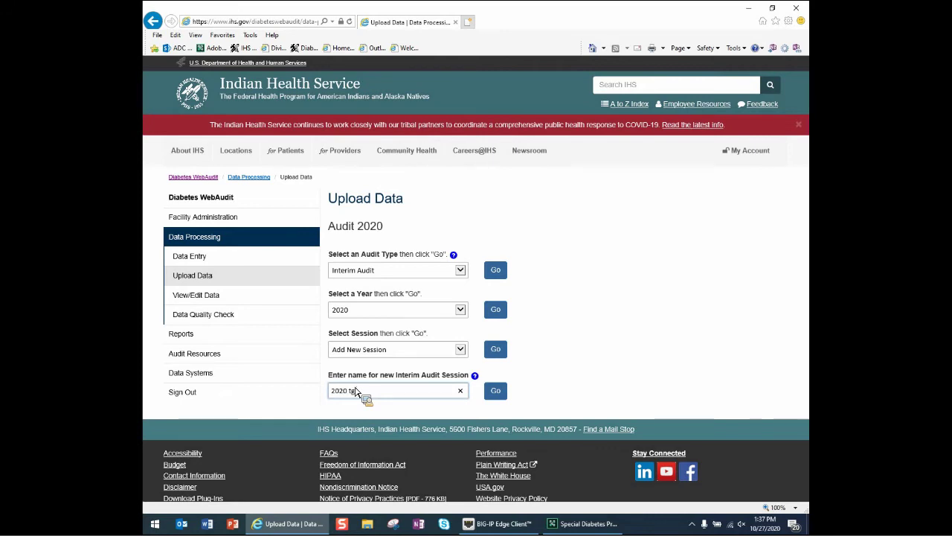
key("BackSpace")
key("BackSpace")
type("TG SDPI")
left_click(496, 390)
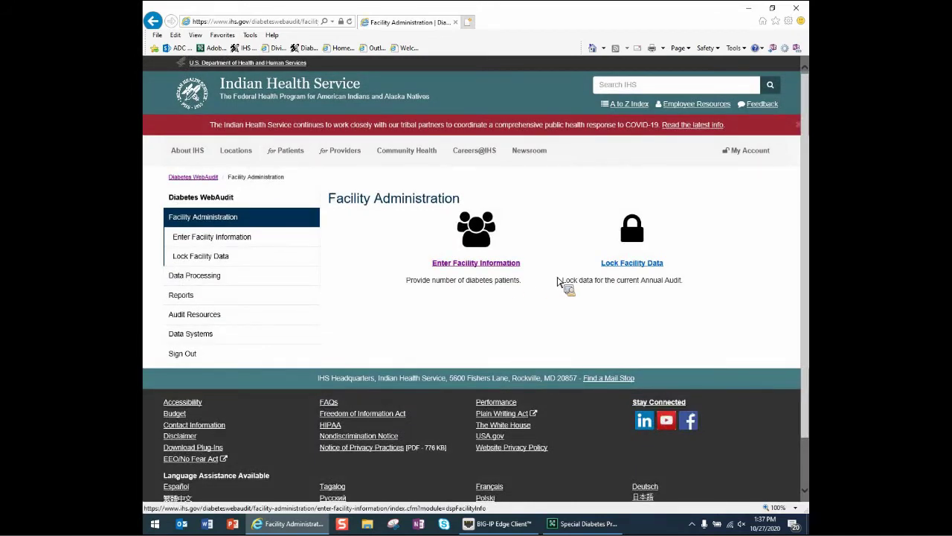
Step: Enter 100 as the number of eligible patients or Target Group members in the session's facility information and submit it
left_click(444, 262)
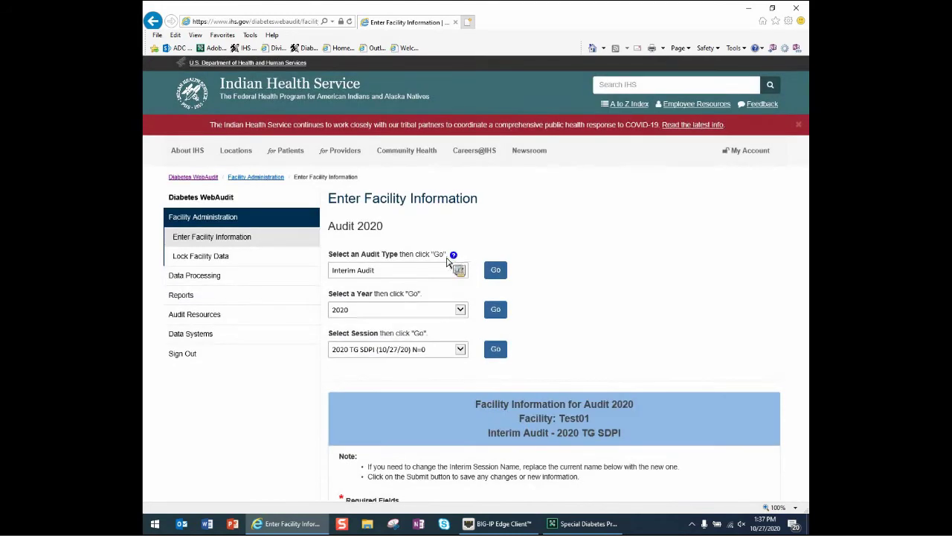
scroll(450, 260, "down", 4)
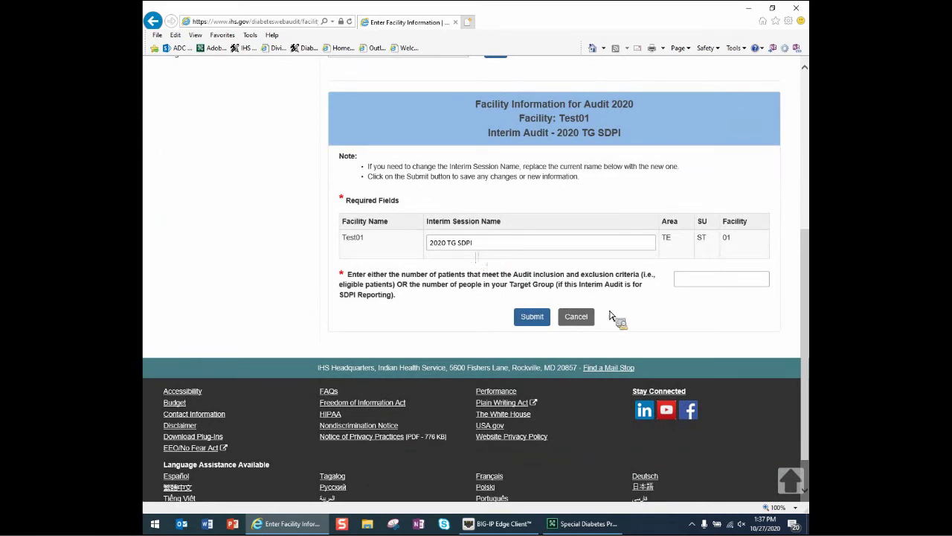
left_click(685, 285)
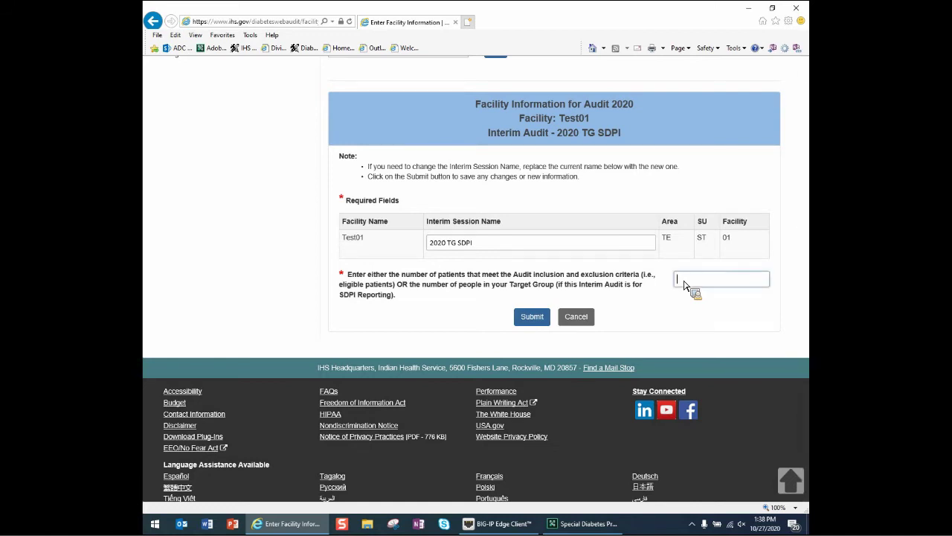
type("100")
left_click(540, 320)
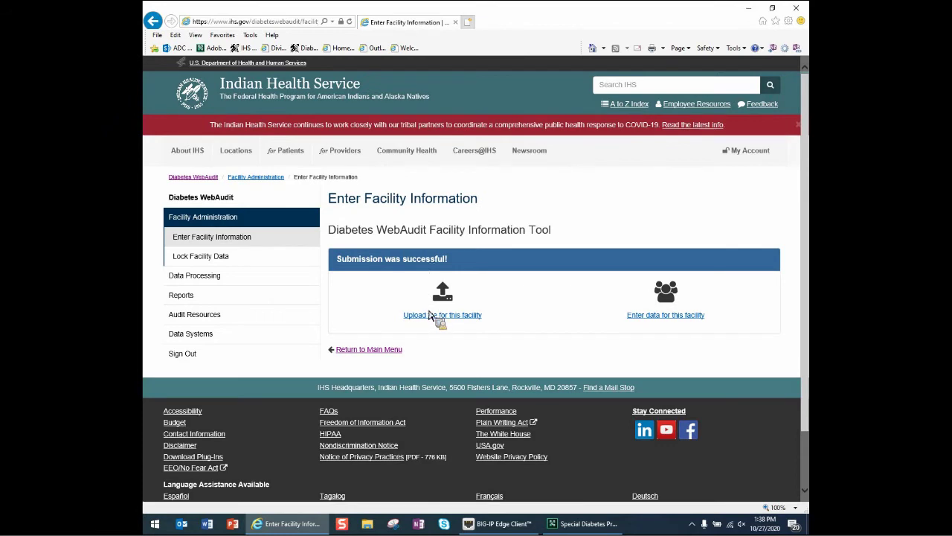
Step: Open the file upload for this facility and submit RPMS as the electronic health record system used
left_click(438, 316)
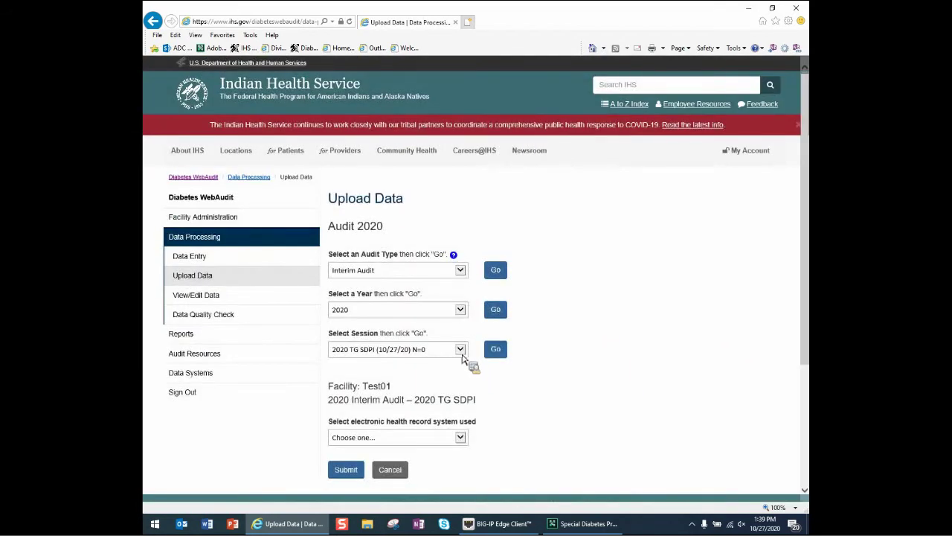
scroll(462, 359, "down", 1)
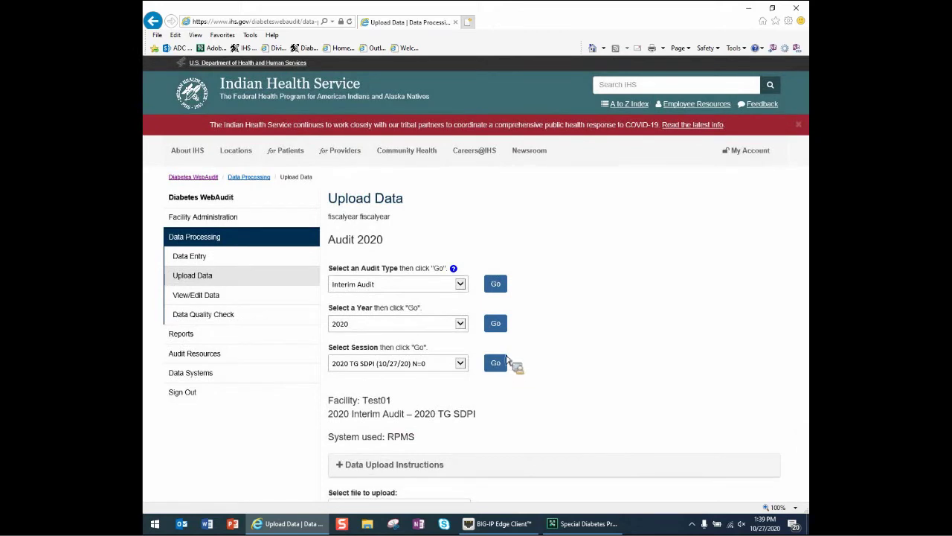
scroll(508, 361, "down", 1)
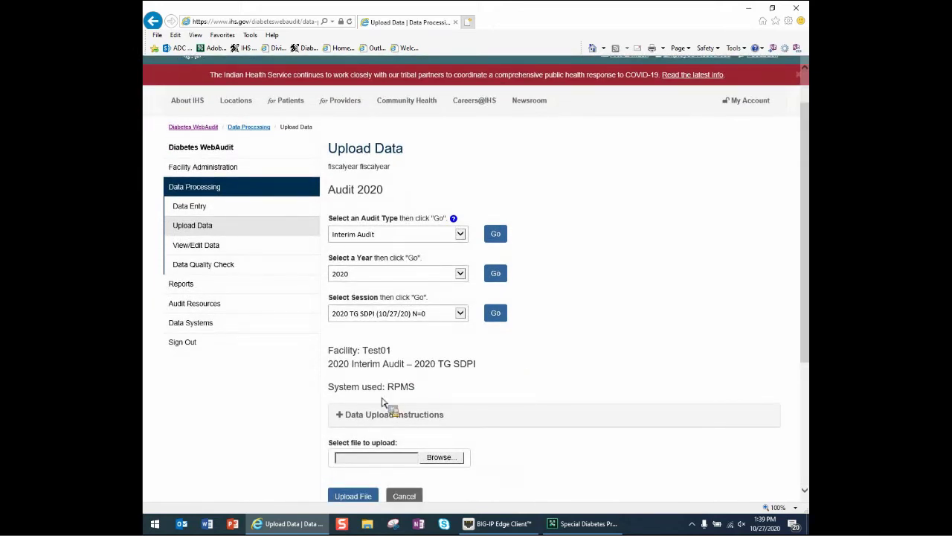
Step: Select the file 2020_SAMPLE_AUDIT_EXPORT-MED from the desktop and upload it to the 2020 TG SDPI session
scroll(446, 399, "down", 1)
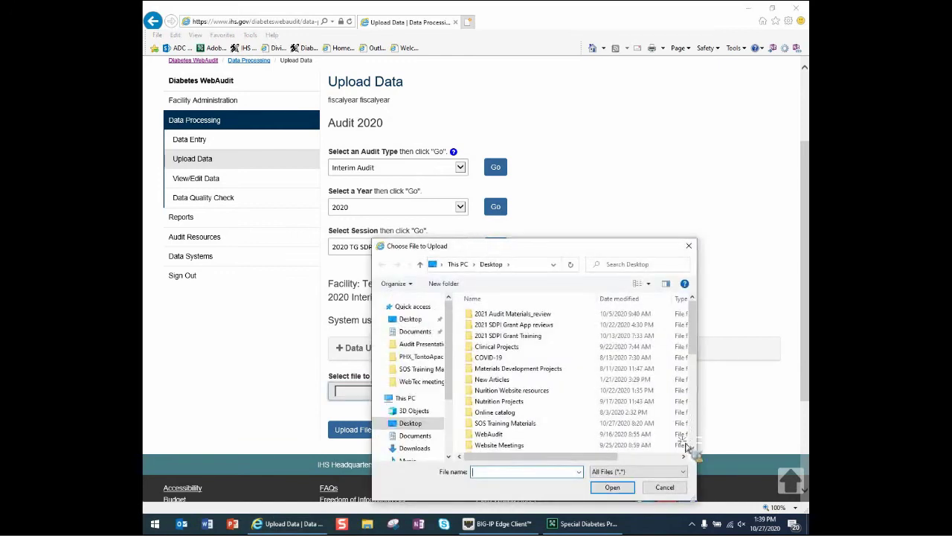
scroll(462, 456, "down", 5)
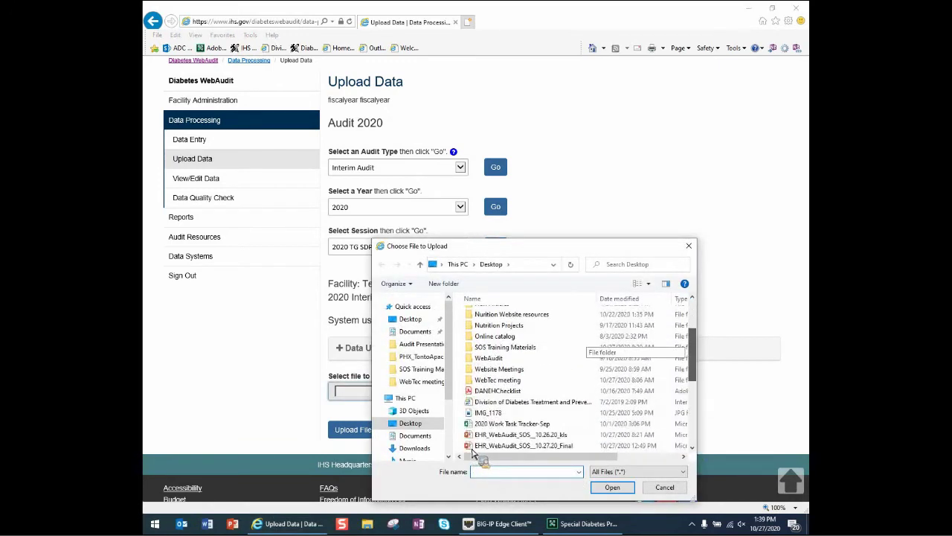
scroll(539, 443, "down", 5)
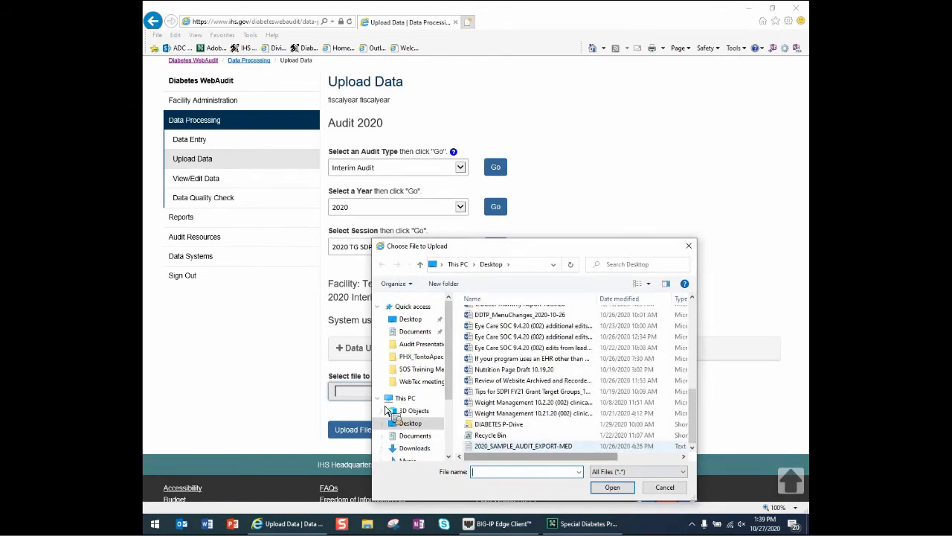
key("Return")
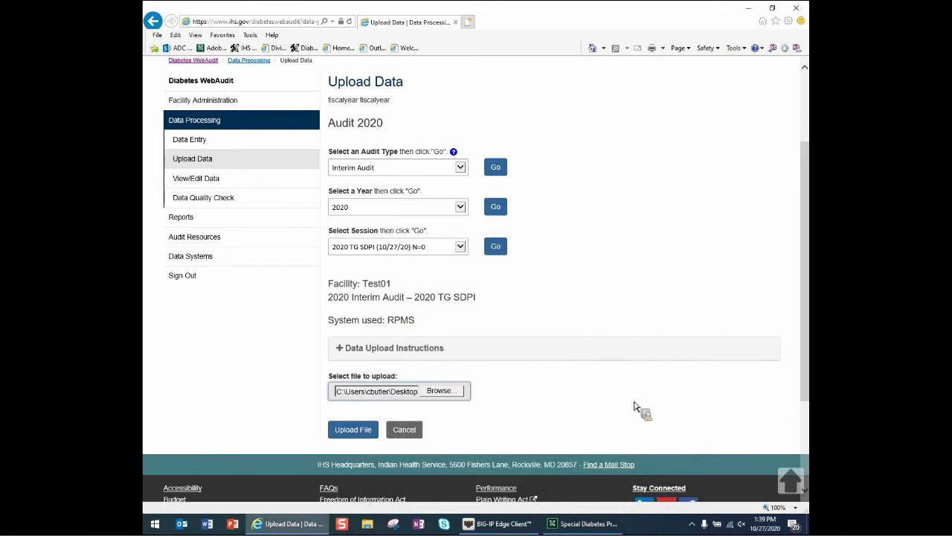
key("Tab")
key("Return")
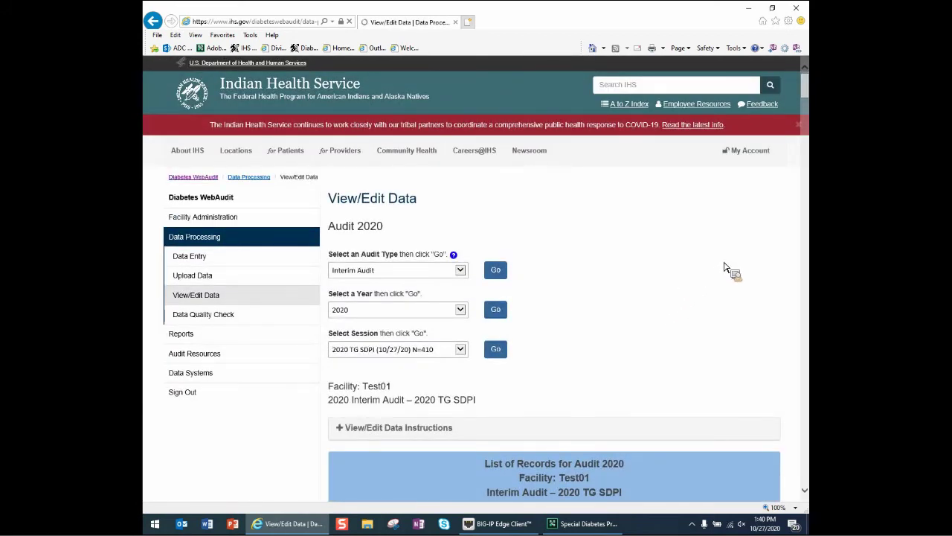
Step: Review the list of records uploaded for the 2020 TG SDPI interim audit and open the Data Systems page
scroll(725, 266, "down", 3)
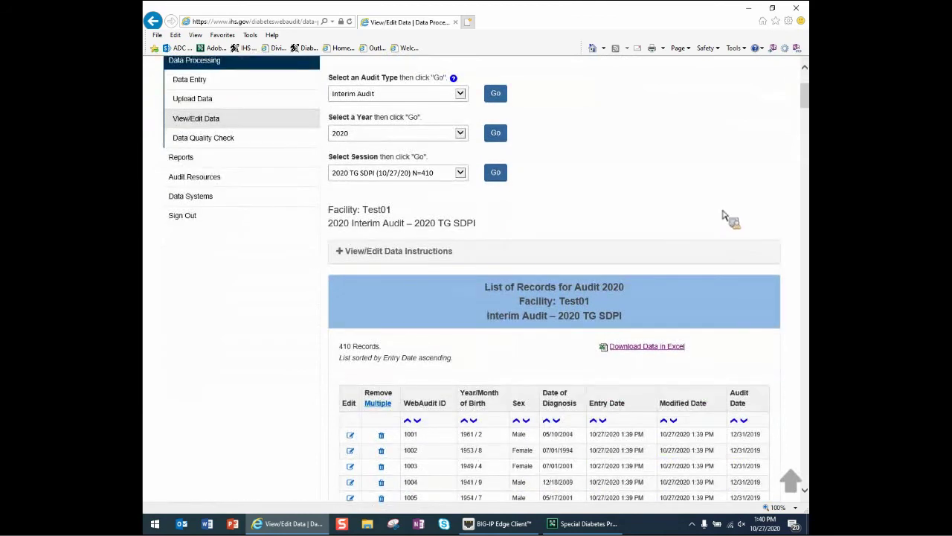
scroll(726, 216, "down", 1)
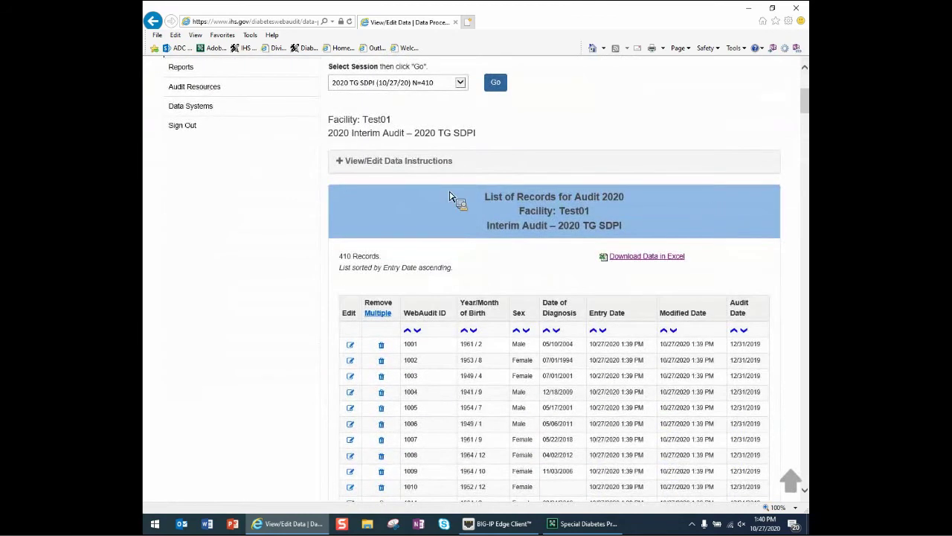
scroll(398, 191, "down", 2)
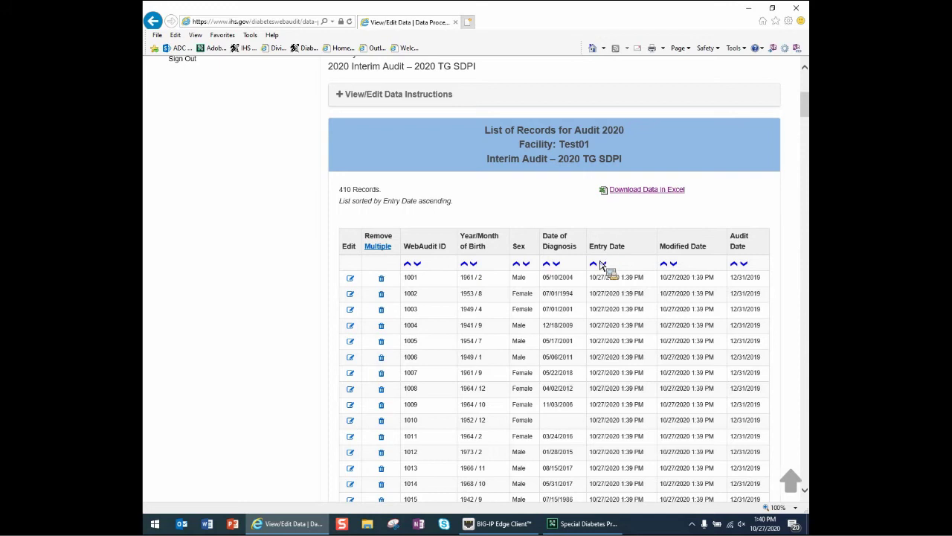
scroll(601, 265, "up", 4)
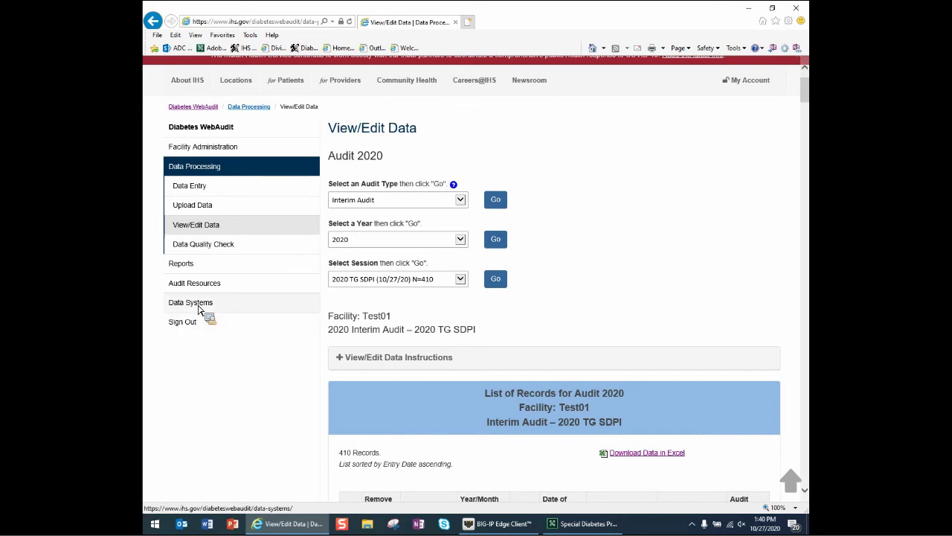
left_click(199, 309)
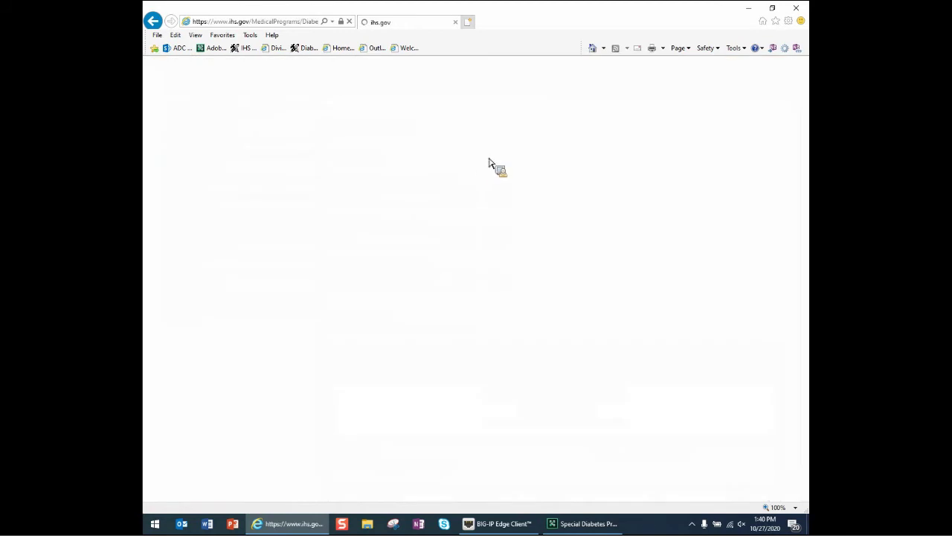